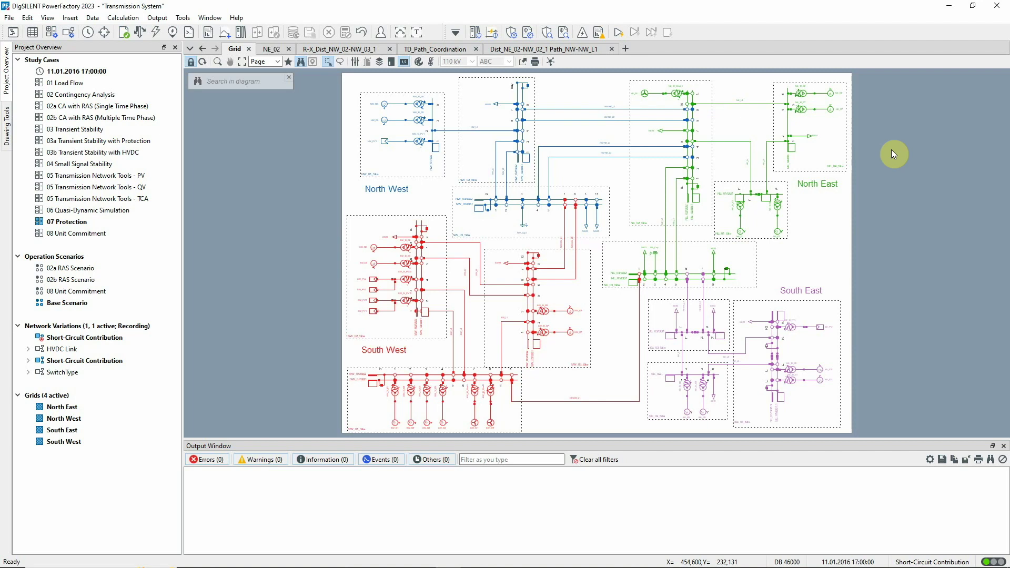
- Set the diagram colouring Other criterion to Secondary Equipment > Relays, Fuses, Current and Voltage Transformers
click(419, 62)
click(591, 228)
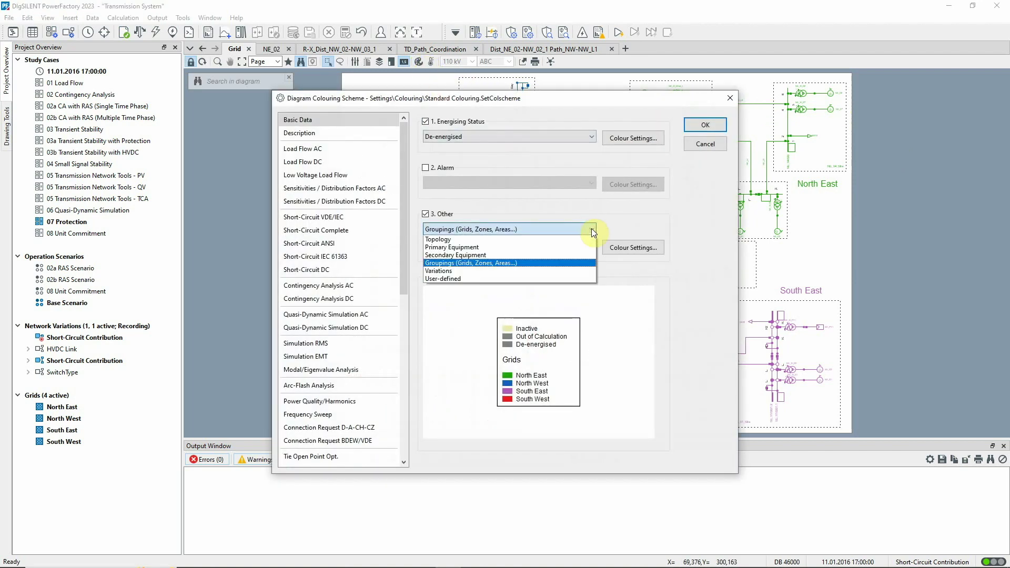
click(545, 255)
click(544, 244)
click(548, 272)
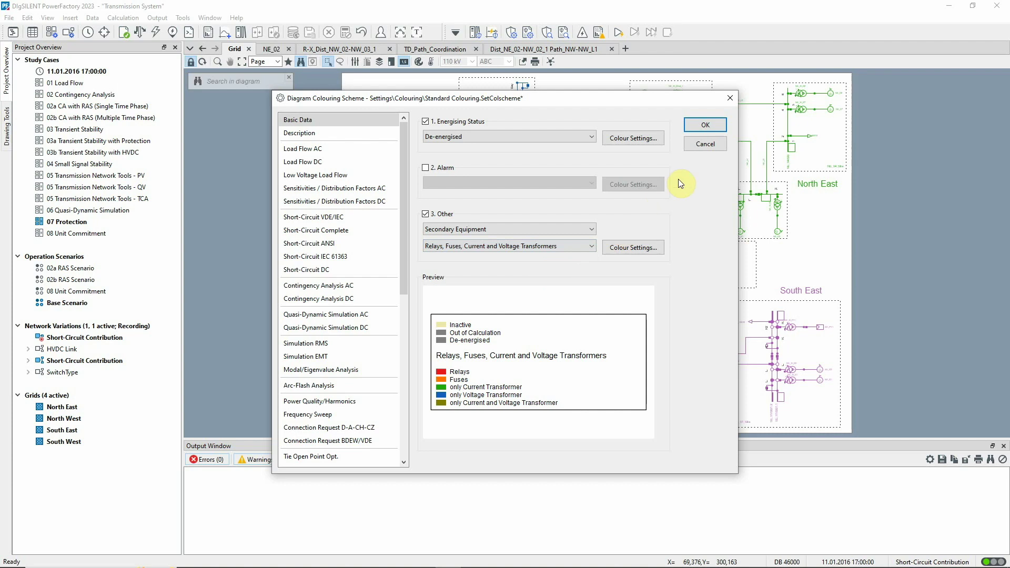
click(706, 126)
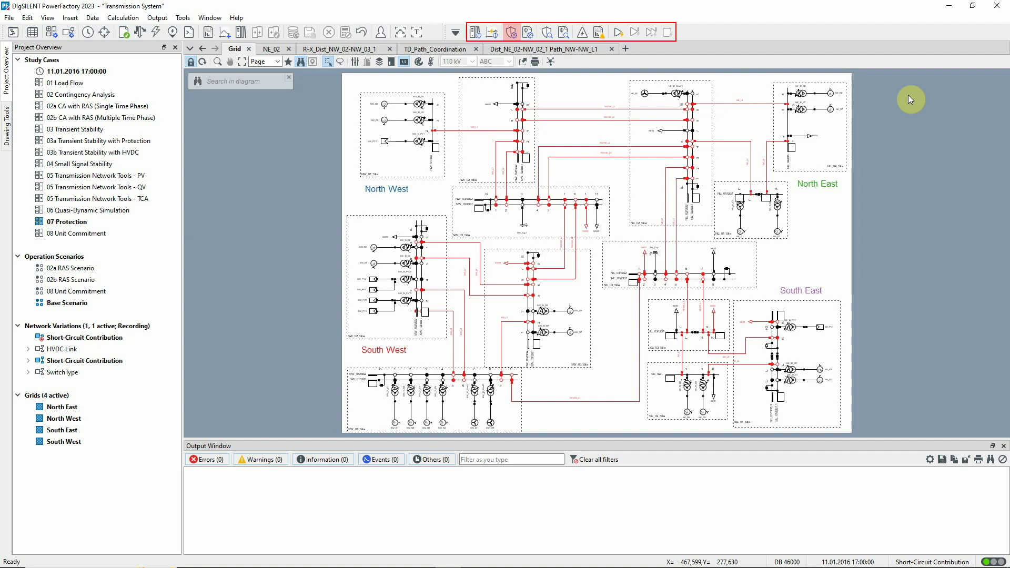
- Start the Protection Coordination Assistant, review the Northeast zone selection, and show Distance Protection settings
click(509, 35)
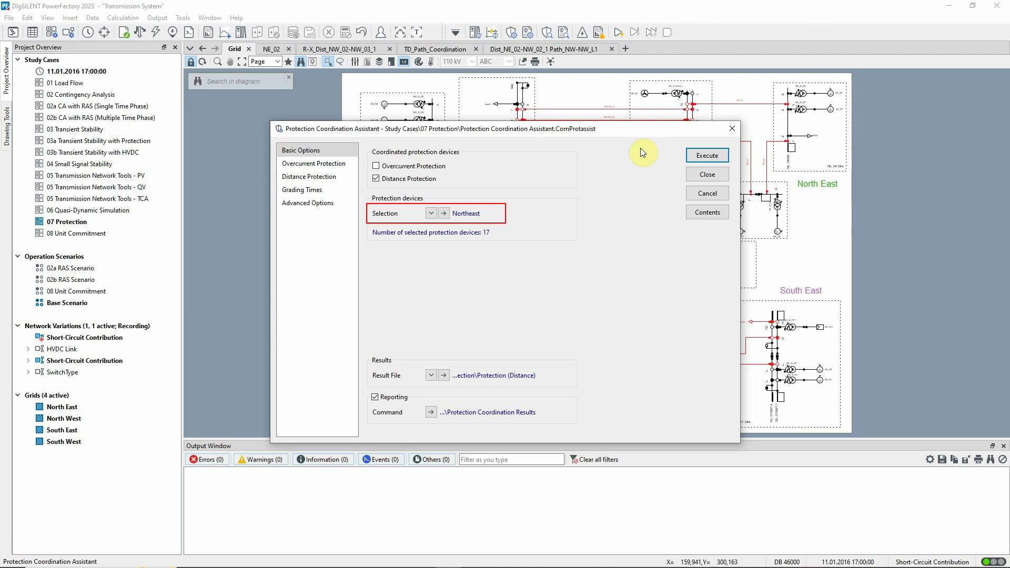
click(445, 215)
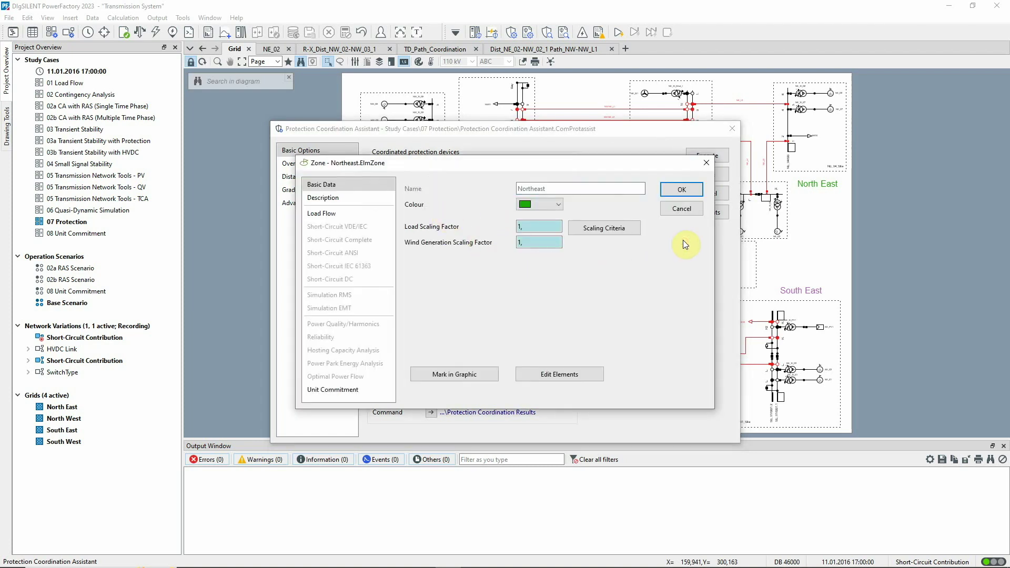
click(685, 210)
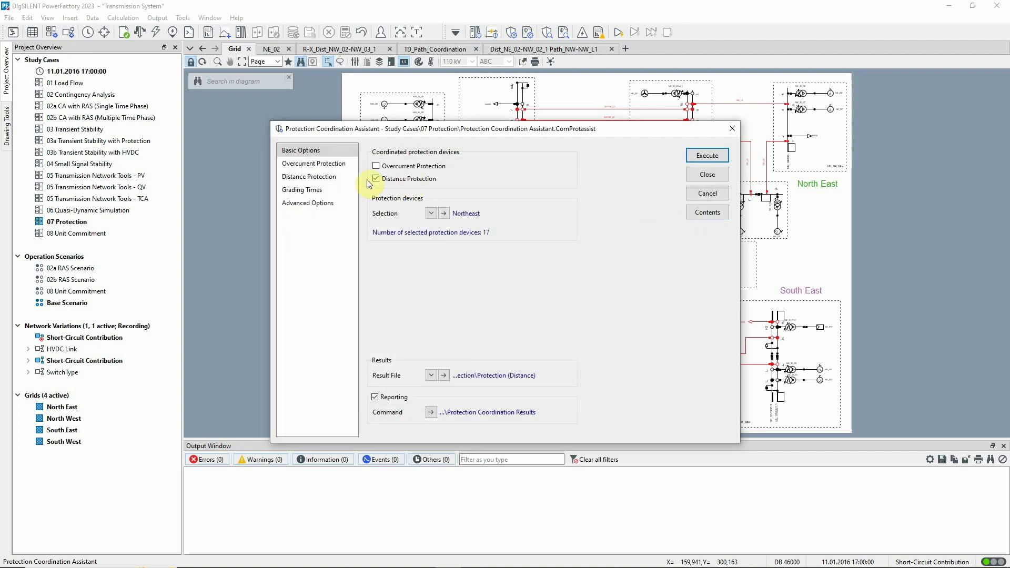
click(352, 180)
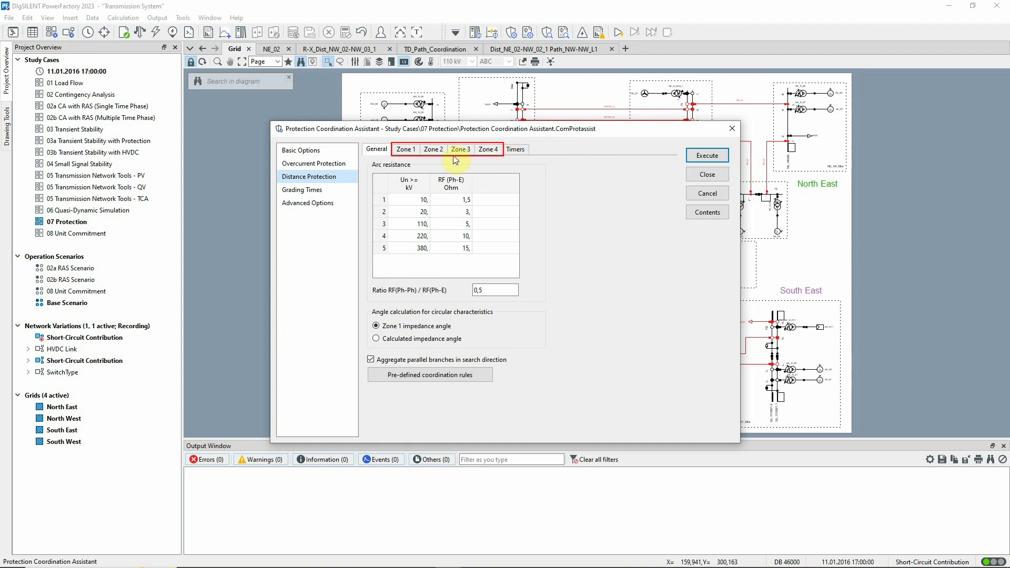
- Review the Zone 1–3 reach equations and the timer delays (Zone 2 0,3 s, Zone 3 0,6 s)
click(413, 152)
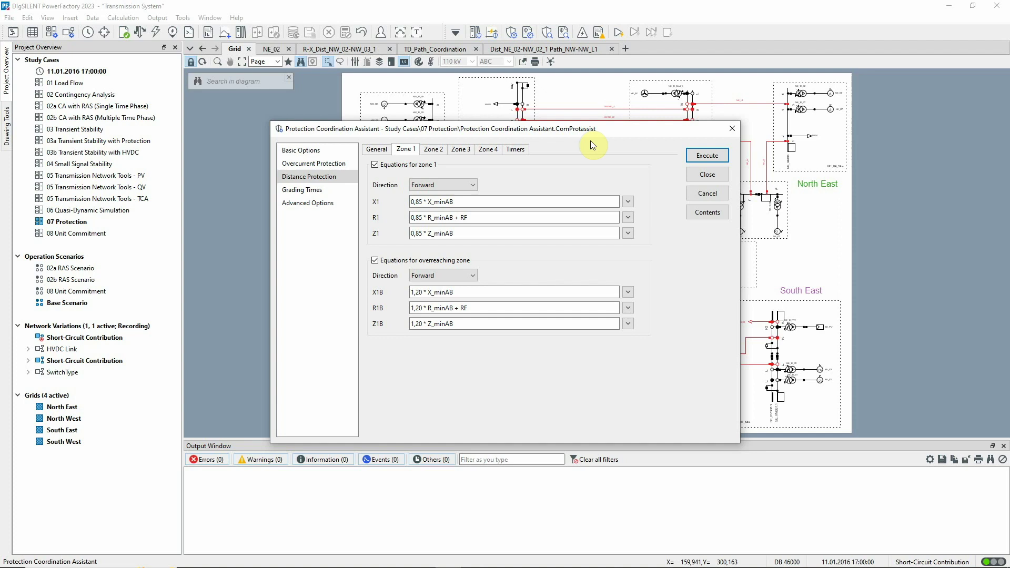
click(434, 151)
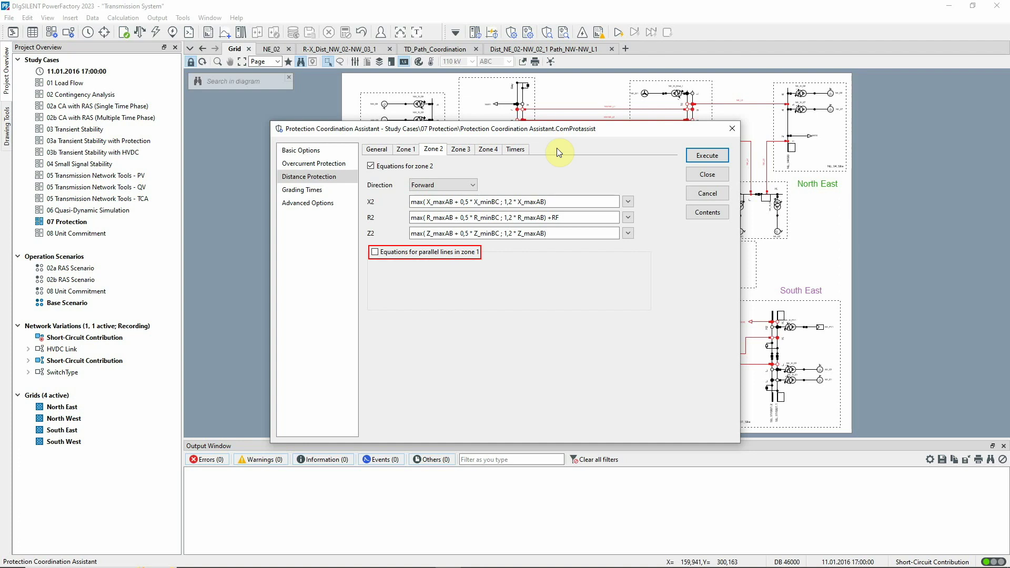
click(461, 150)
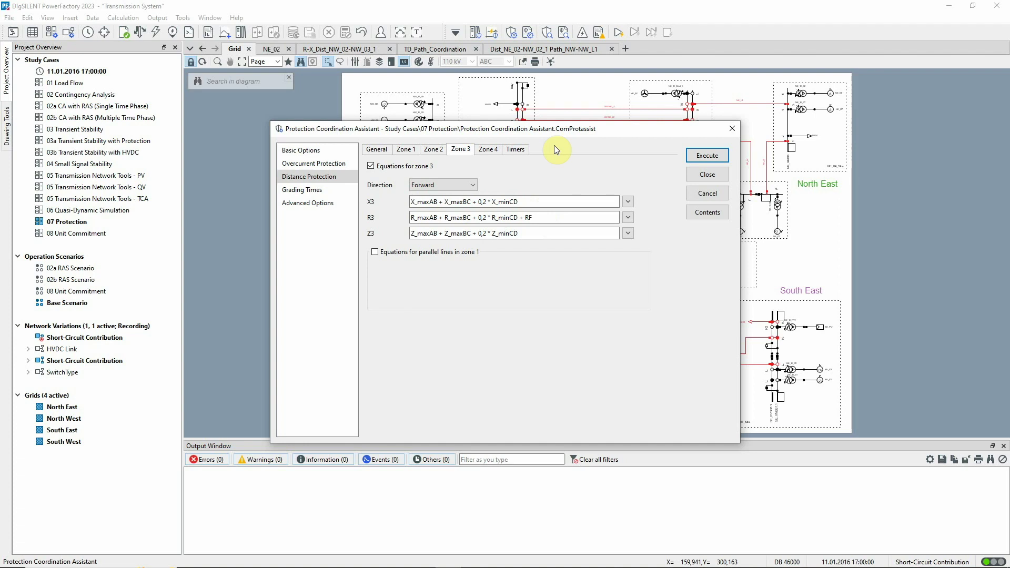
click(526, 149)
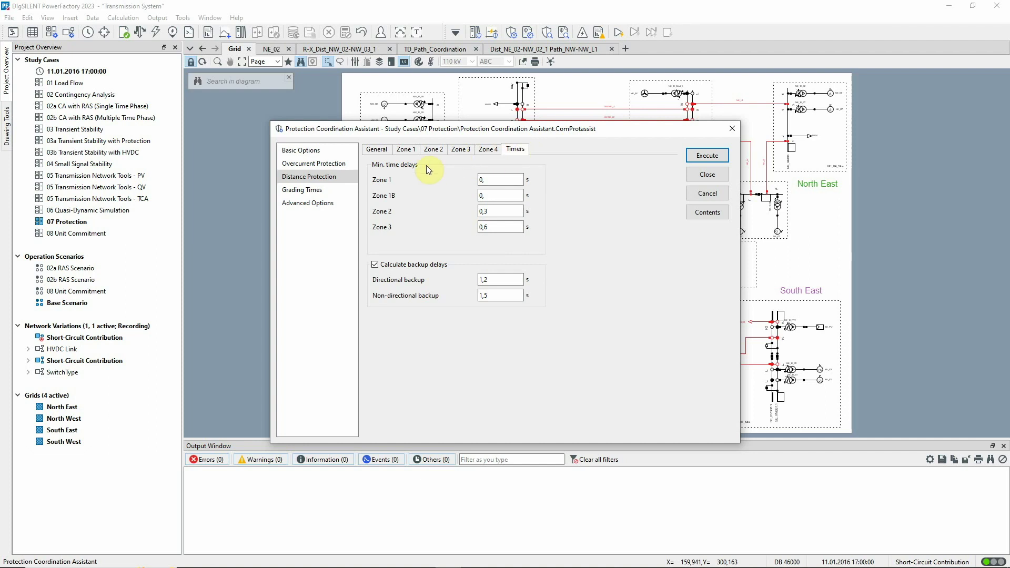
- Check the grading times, then execute the assistant to generate the Northeast distance settings report
click(331, 189)
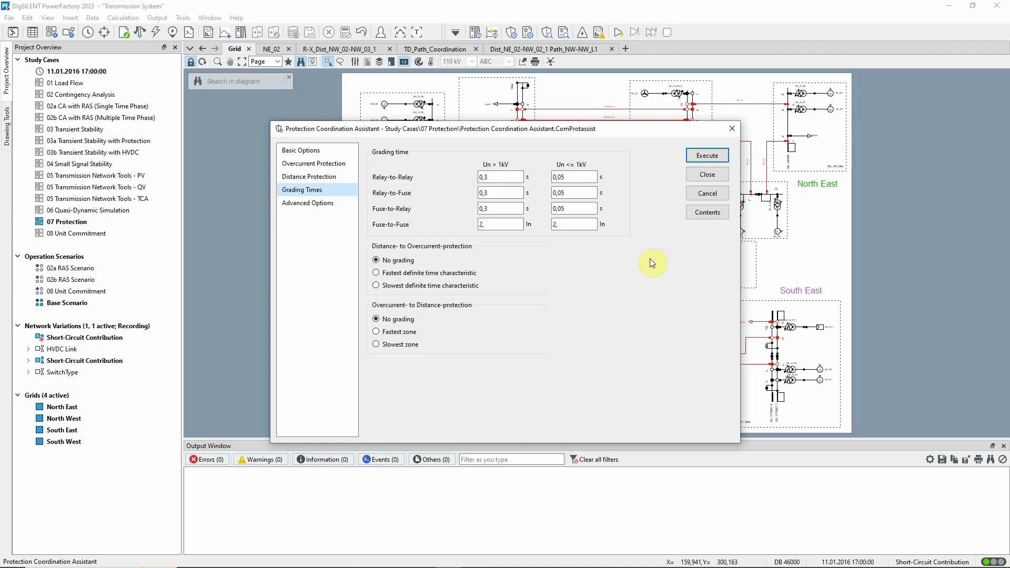
click(690, 156)
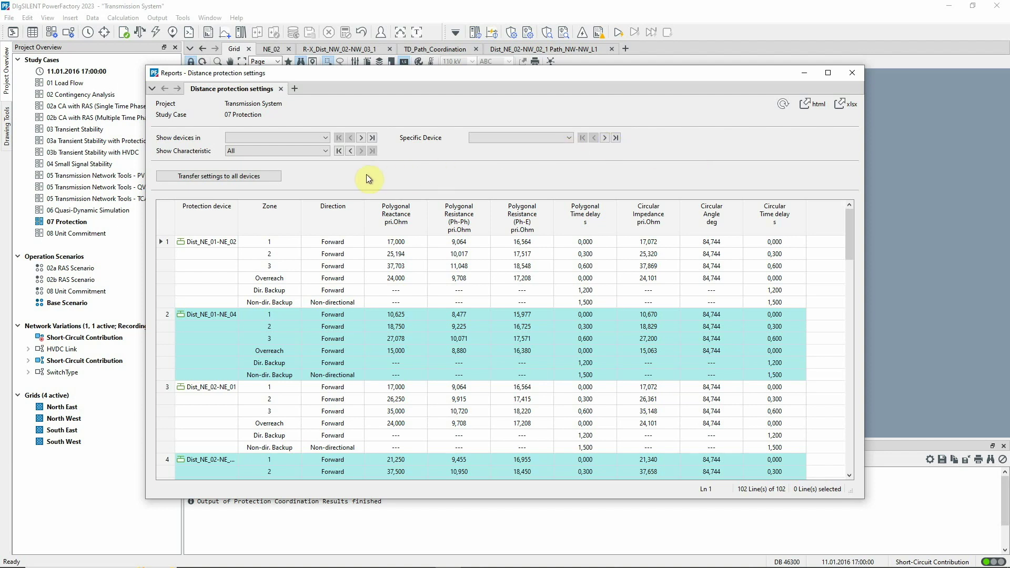
- Filter the report to Substation NE_01 and Polygonal characteristics, selecting Dist_NE_01-NE_02's zone 2 reactance
click(324, 138)
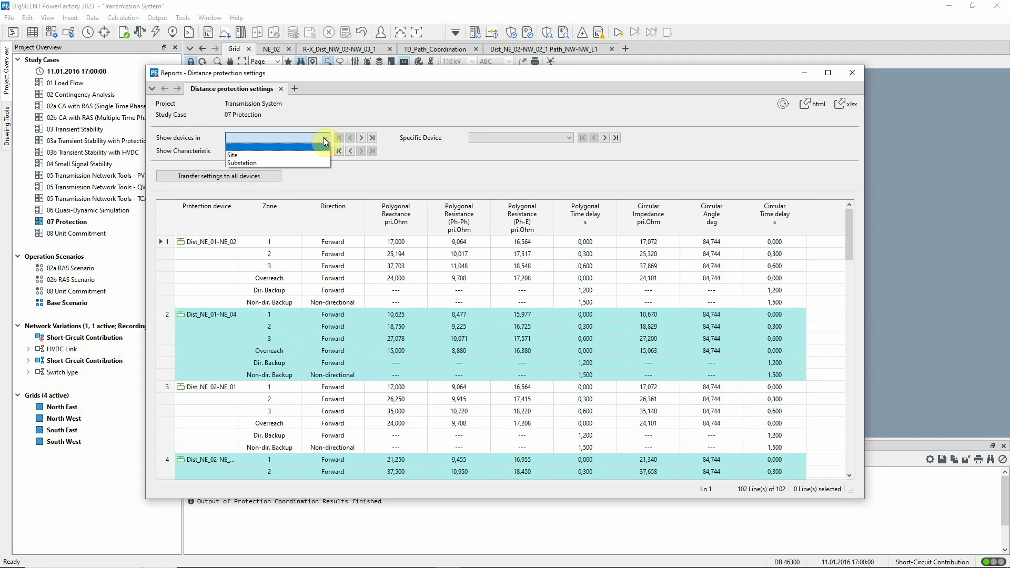
click(315, 163)
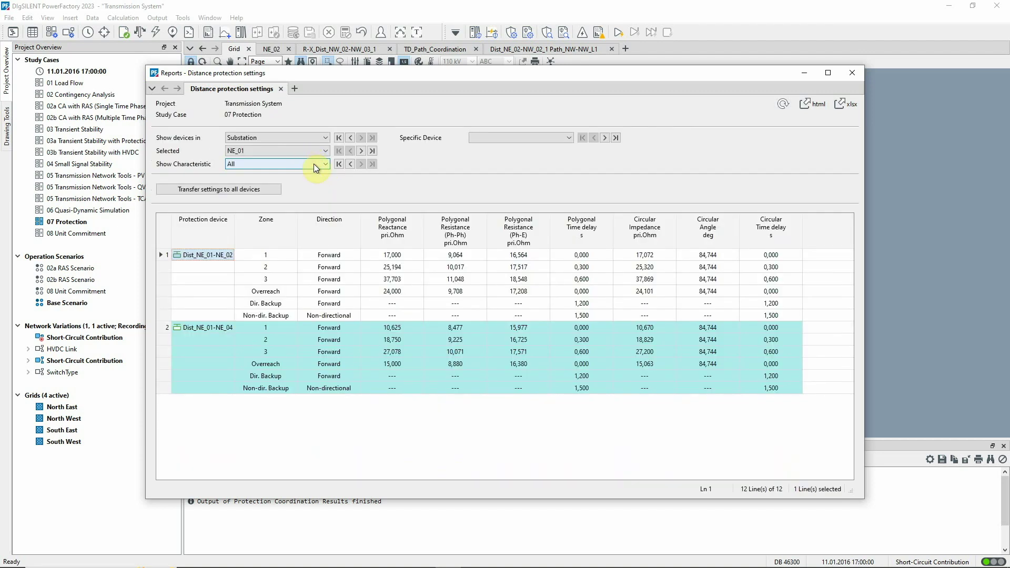
click(314, 163)
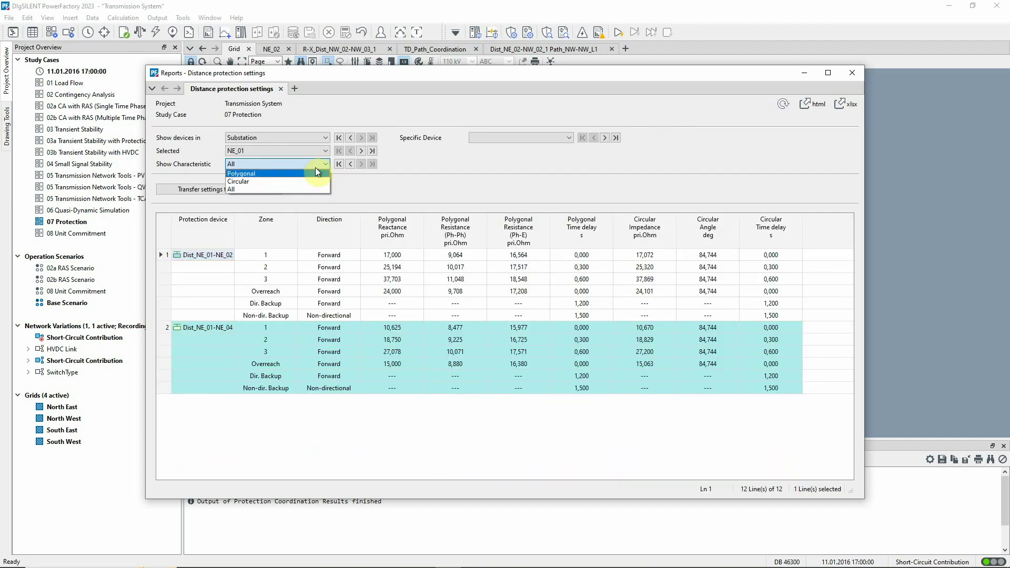
click(315, 173)
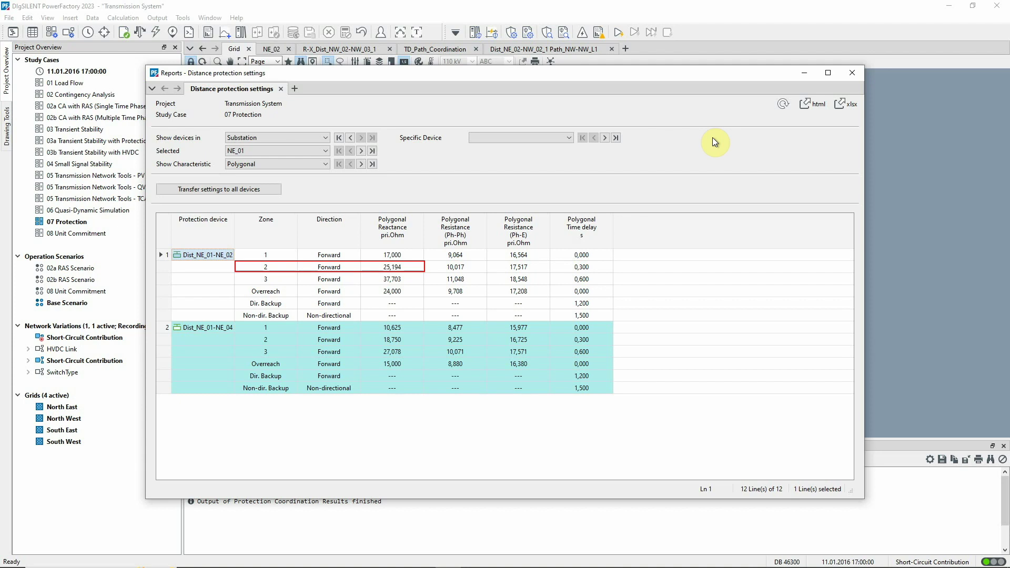
click(404, 268)
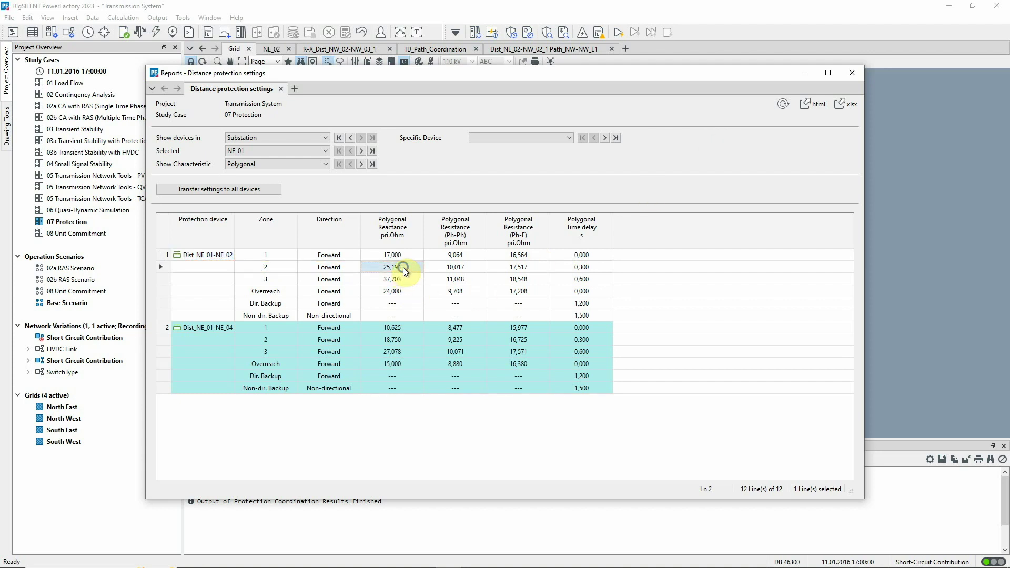
- Mark the network elements considered for the 25,194 zone 2 reactance in the diagram, and minimise the report
right_click(403, 268)
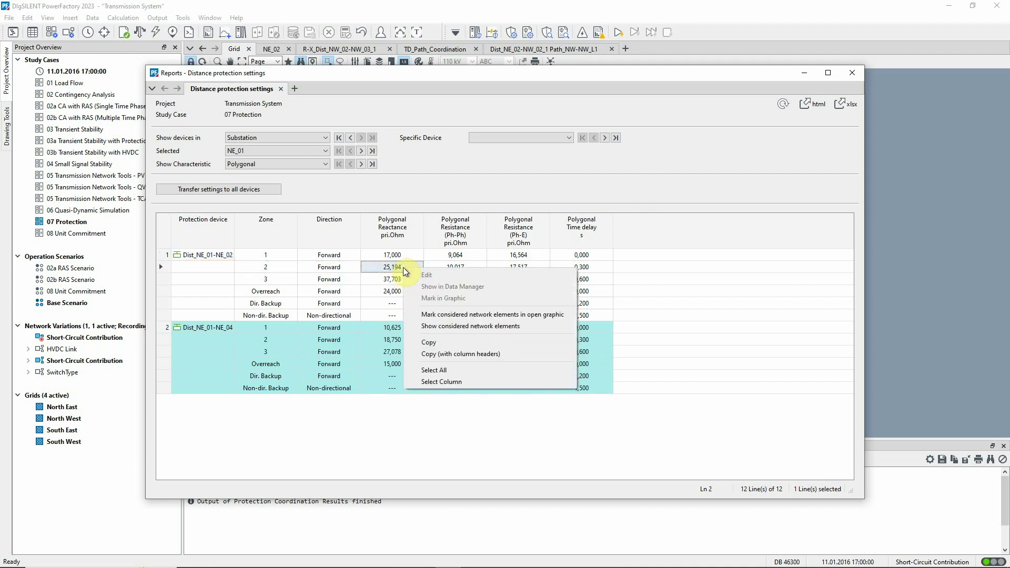
click(431, 312)
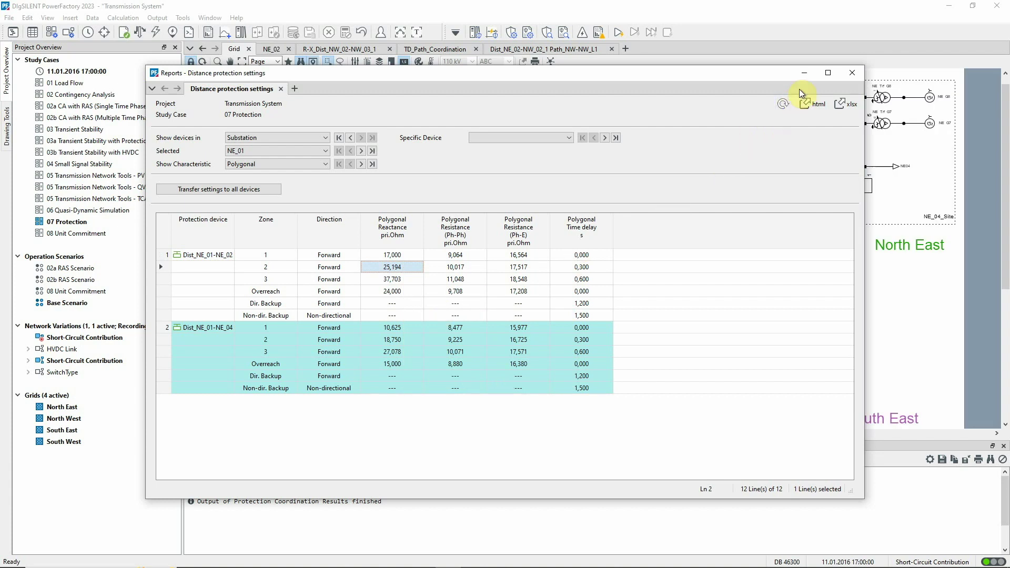
click(802, 75)
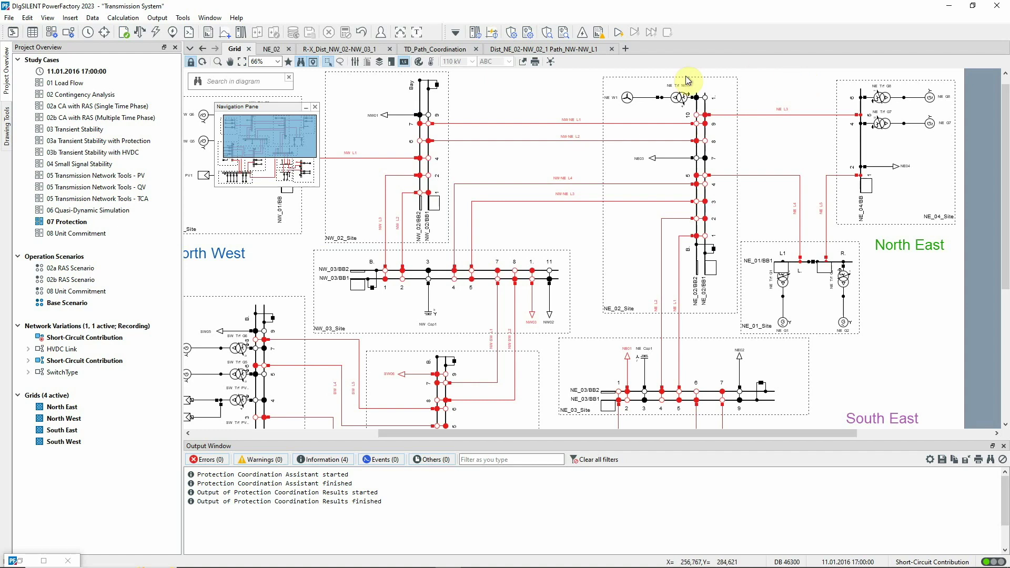
- Set the diagram colouring Other criterion to Groupings > Paths
click(431, 62)
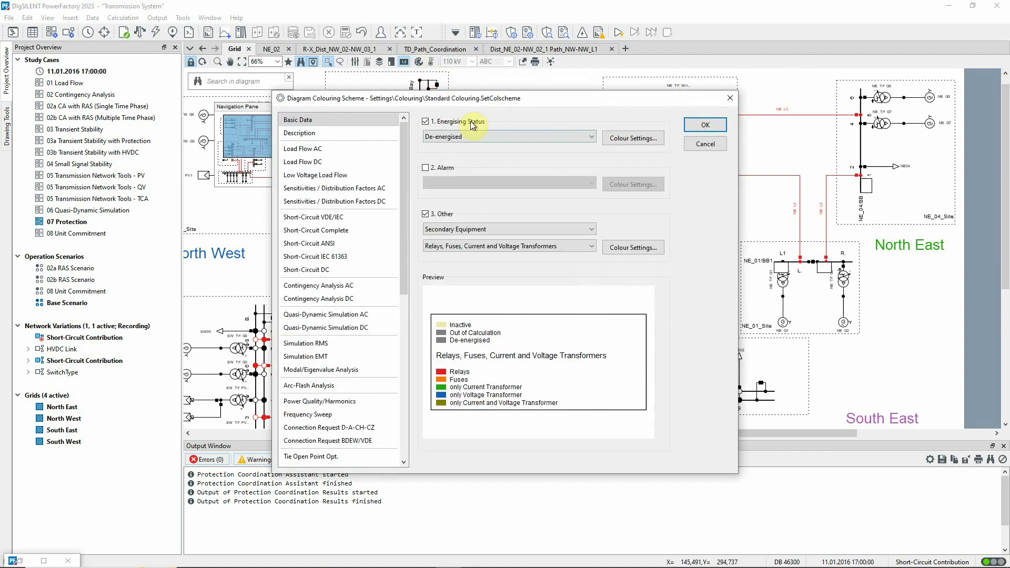
click(500, 228)
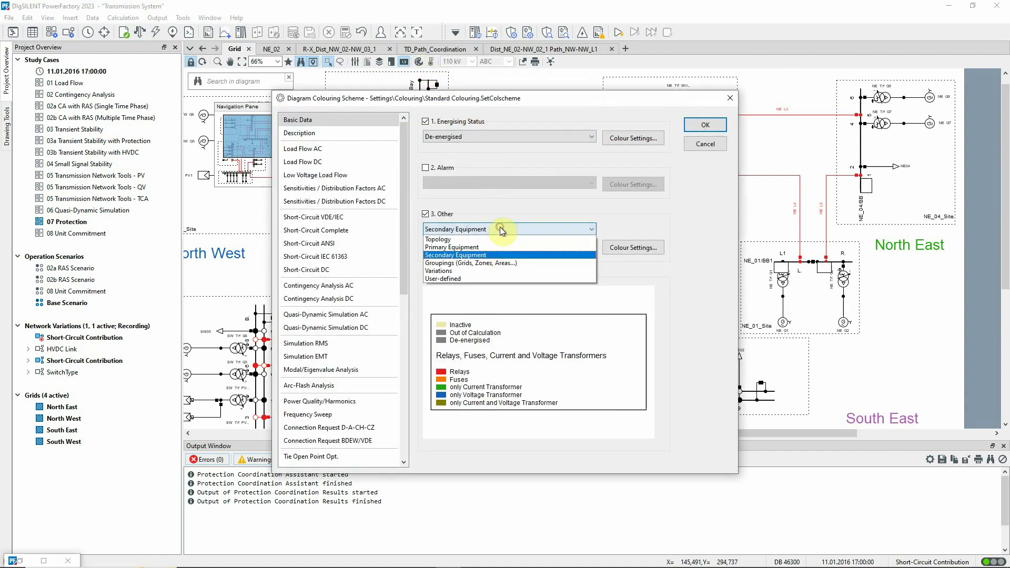
click(513, 263)
click(522, 250)
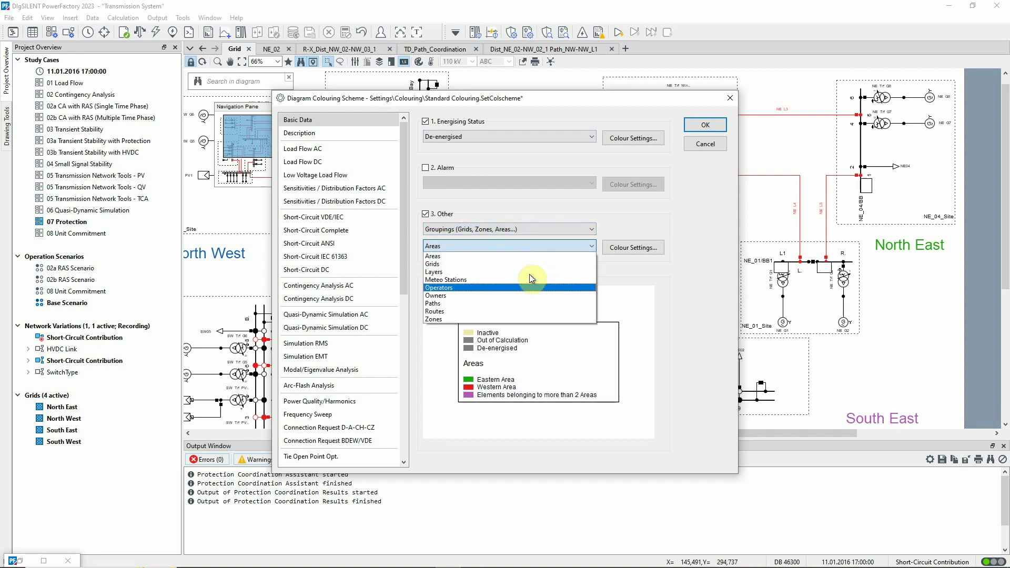
click(547, 304)
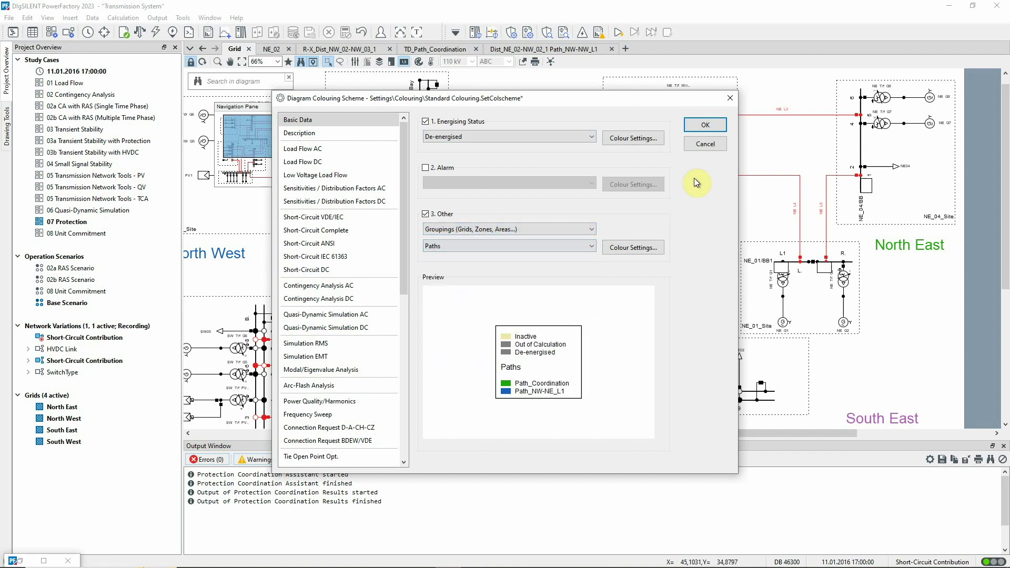
click(705, 124)
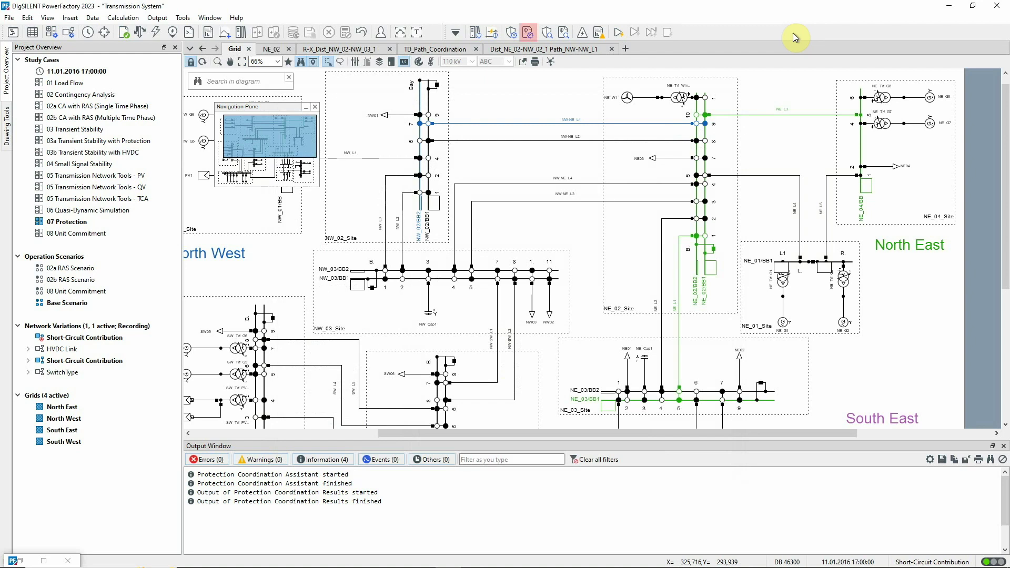
- Output coordination results as a Path_Coordination time-distance plot instead of a report, and display TD_Path_Coordination
click(529, 32)
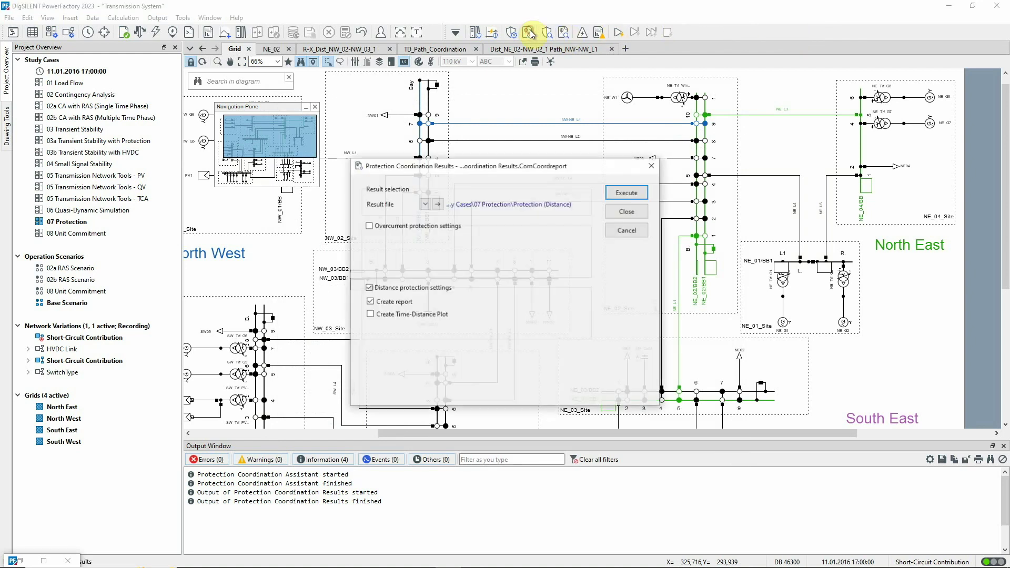
click(370, 301)
click(370, 314)
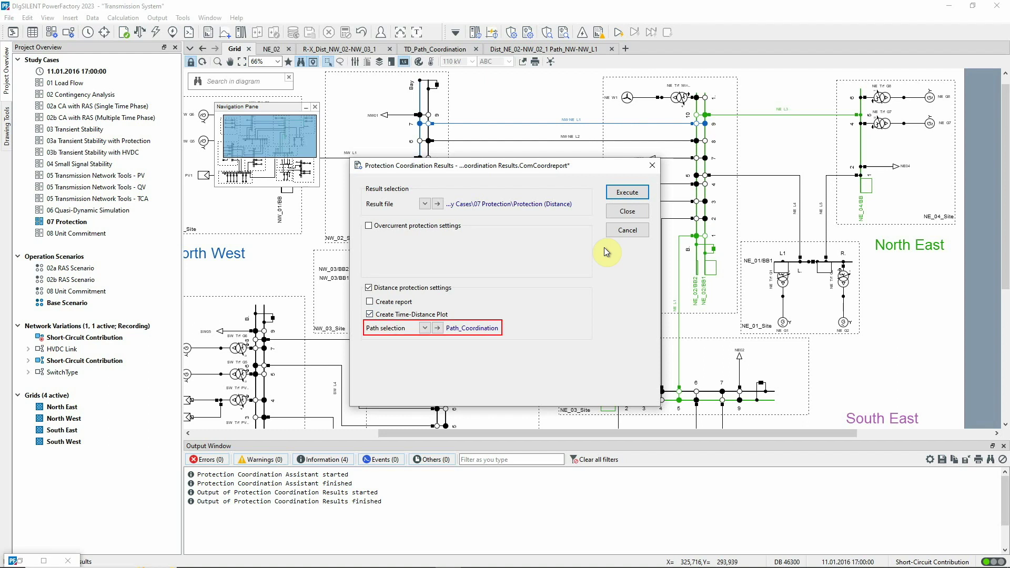
click(625, 193)
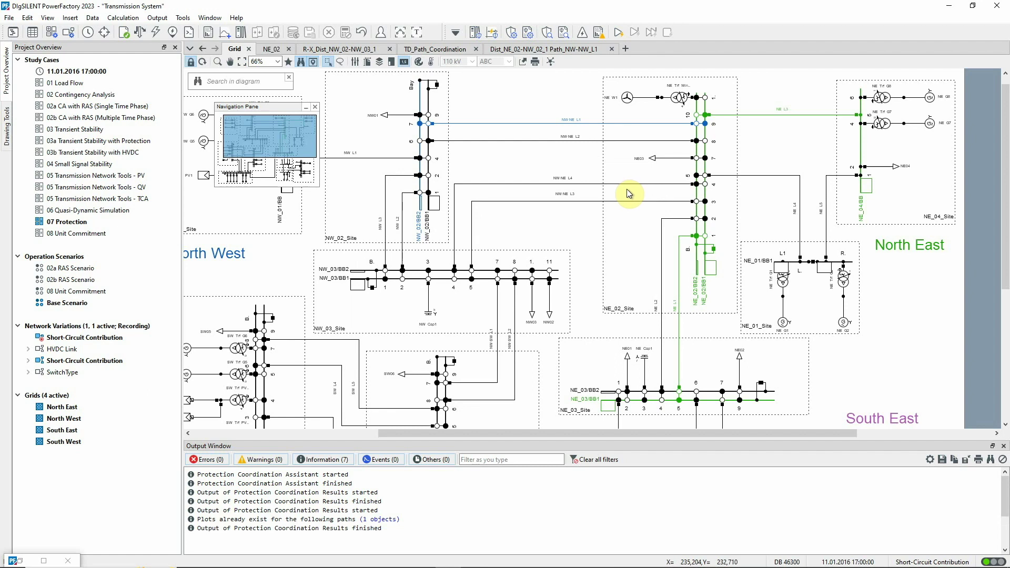
click(424, 48)
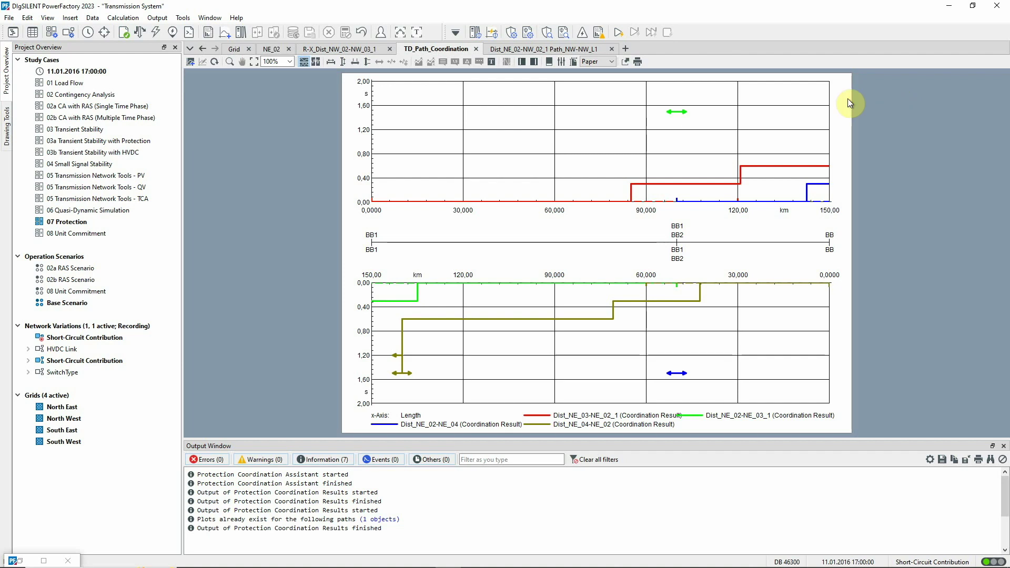
- Inspect the coordination result of the red Dist_NE_03-NE_02_1 curve, then close it
double_click(688, 184)
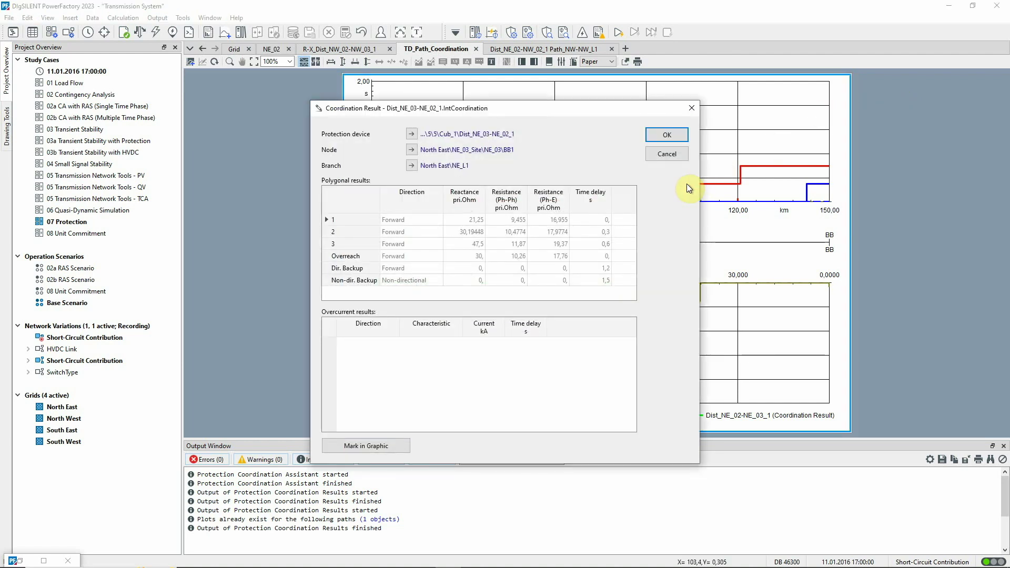
click(682, 154)
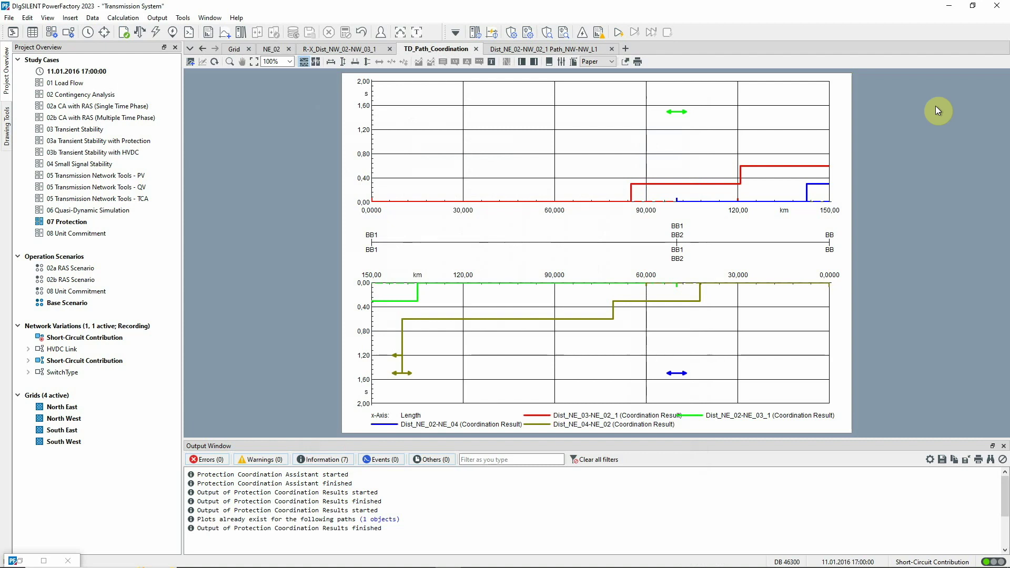
- Switch the TD_Path_Coordination plot method to Short Circuit Sweep and run the sweep
double_click(595, 115)
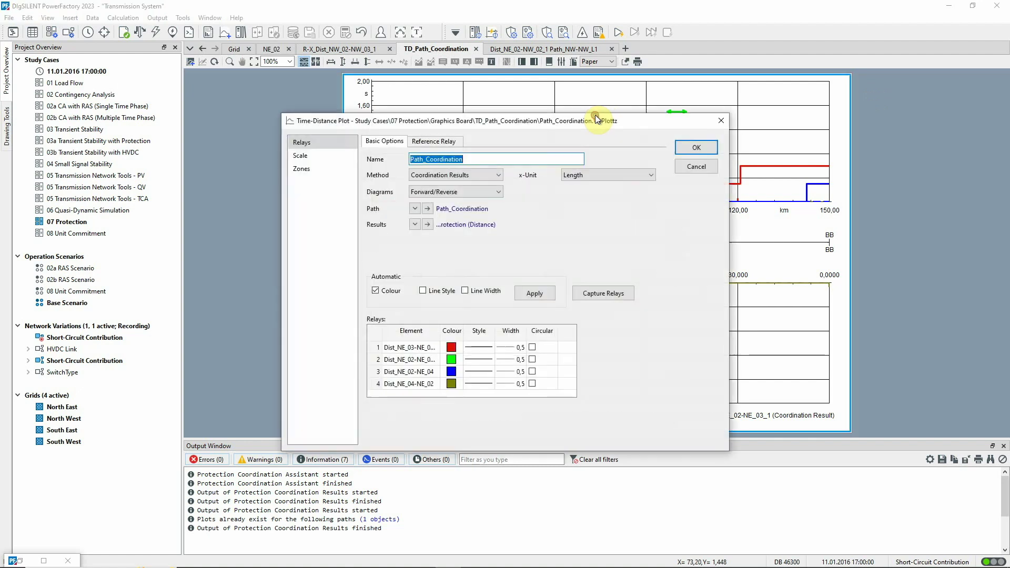
click(502, 173)
click(488, 185)
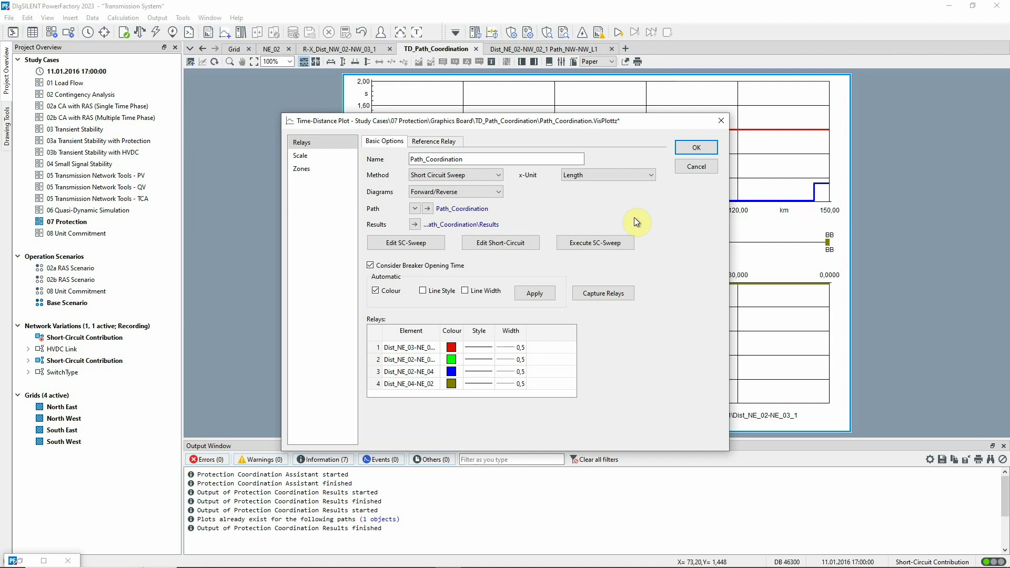
click(598, 243)
click(699, 148)
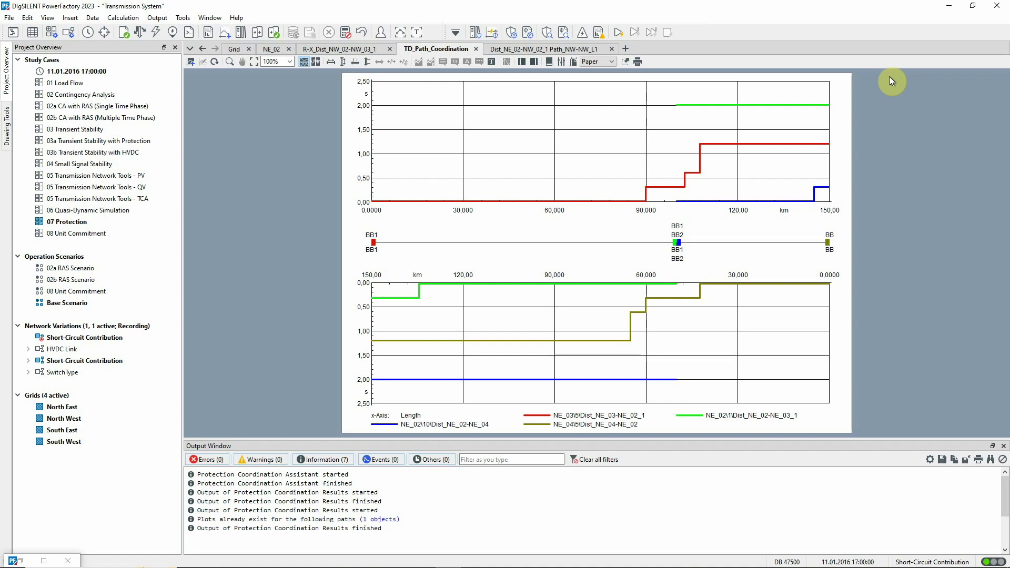
- Rerun Protection Coordination Results with the settings report on and the time-distance plot off
click(527, 32)
click(369, 302)
click(370, 314)
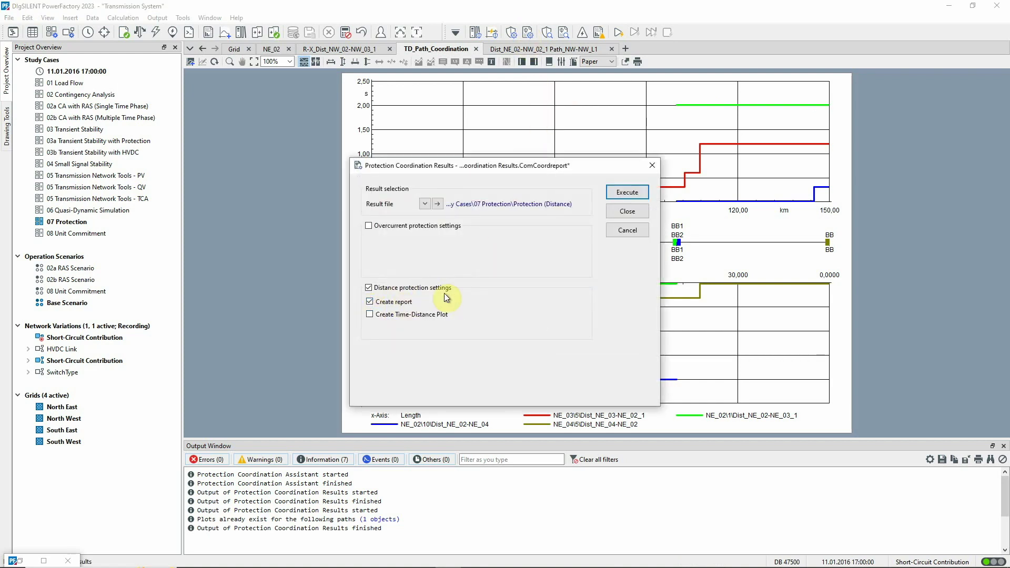
click(621, 193)
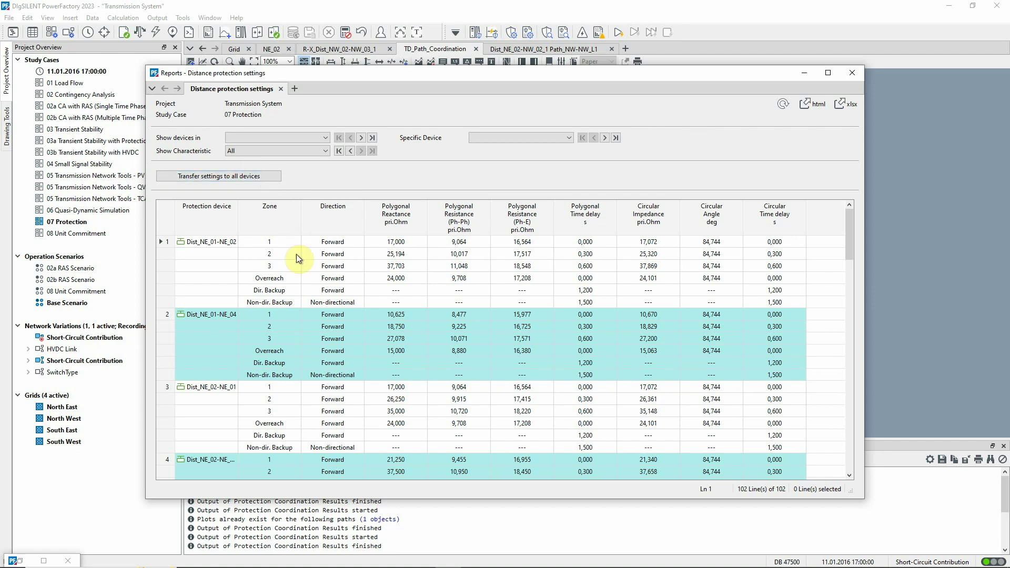
- Inspect the Dist_NE_01-NE_04 and zone 1 row menus, then transfer settings to all devices
right_click(212, 314)
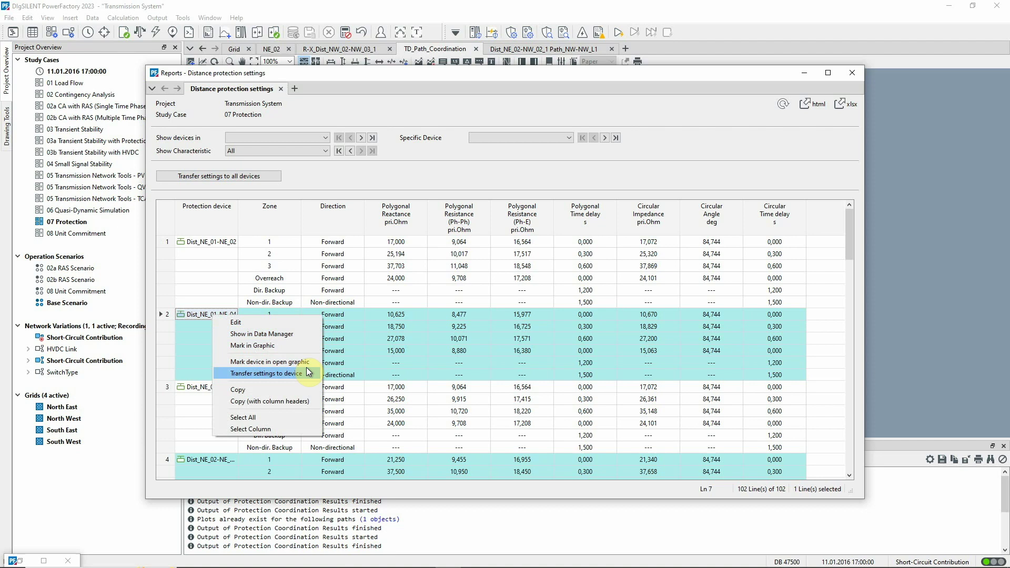
click(253, 313)
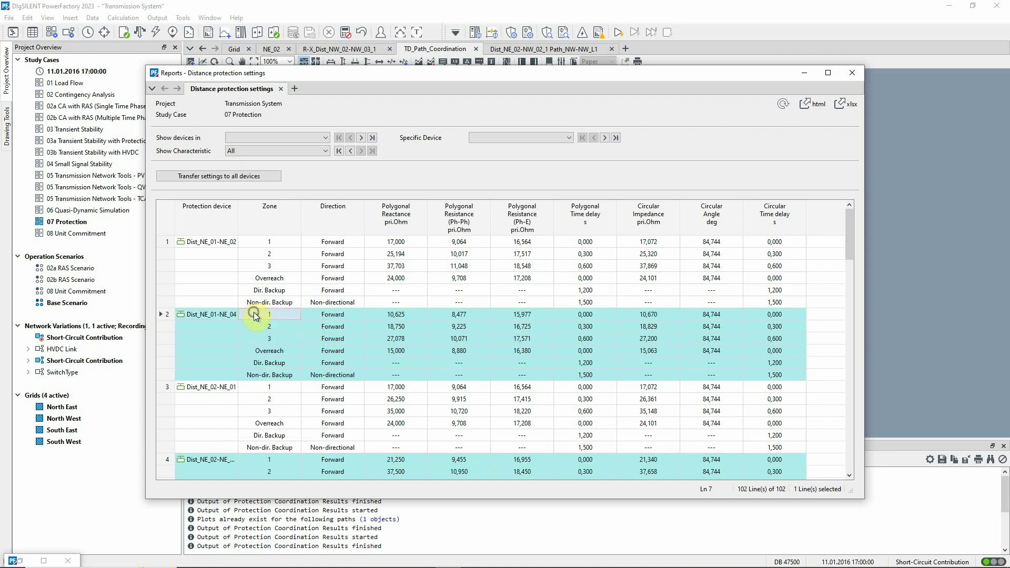
right_click(255, 315)
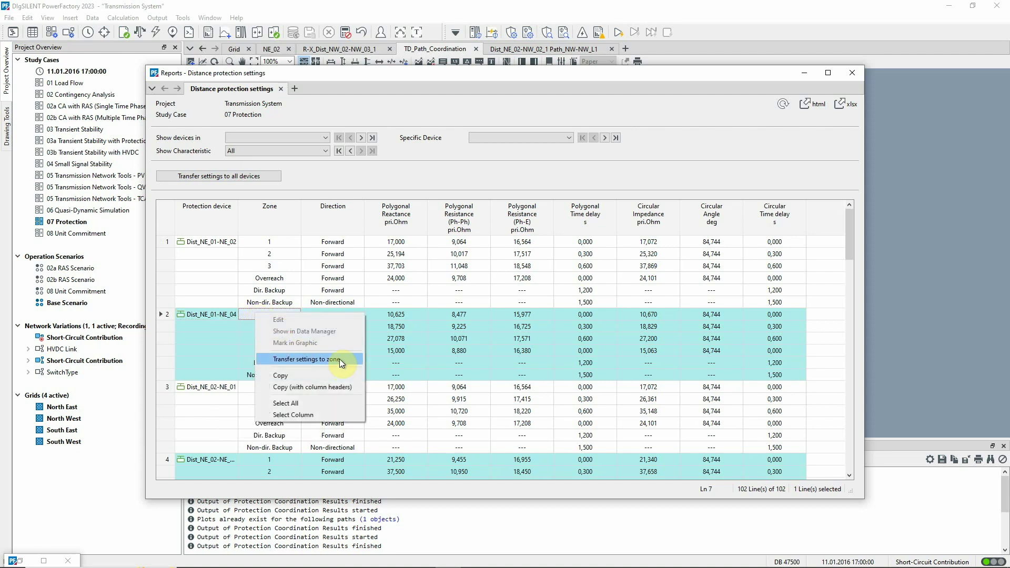
click(326, 175)
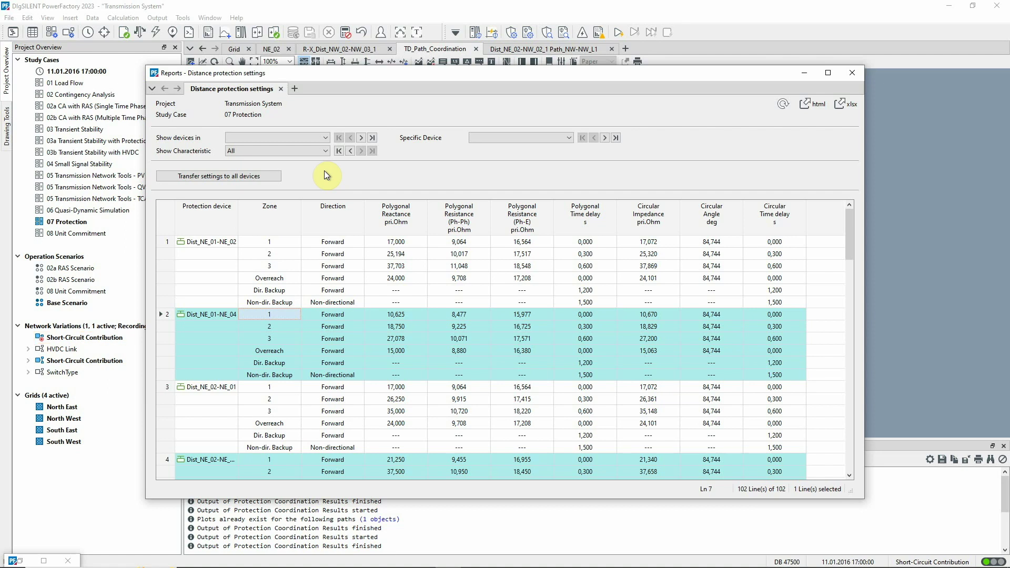
click(270, 175)
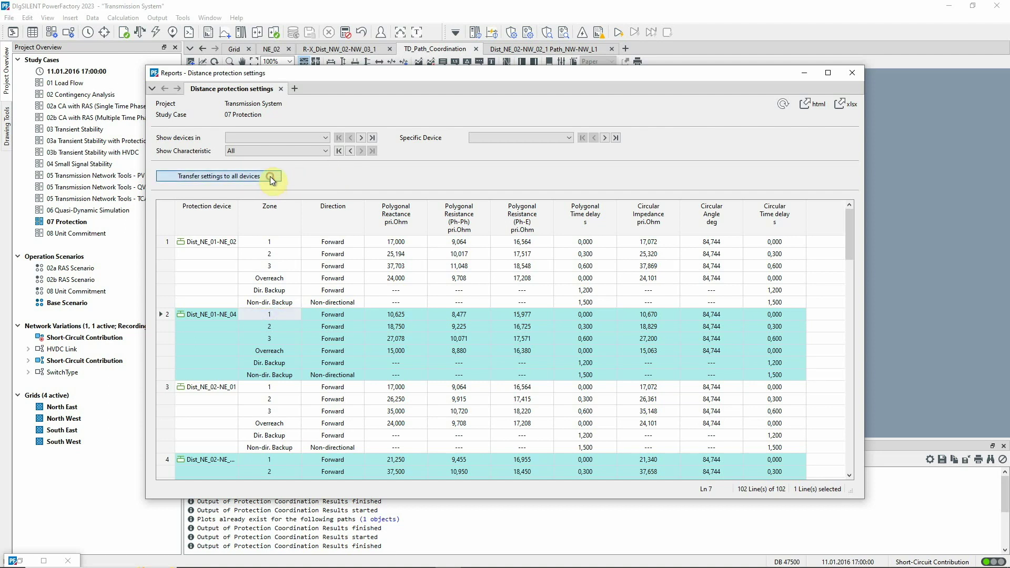